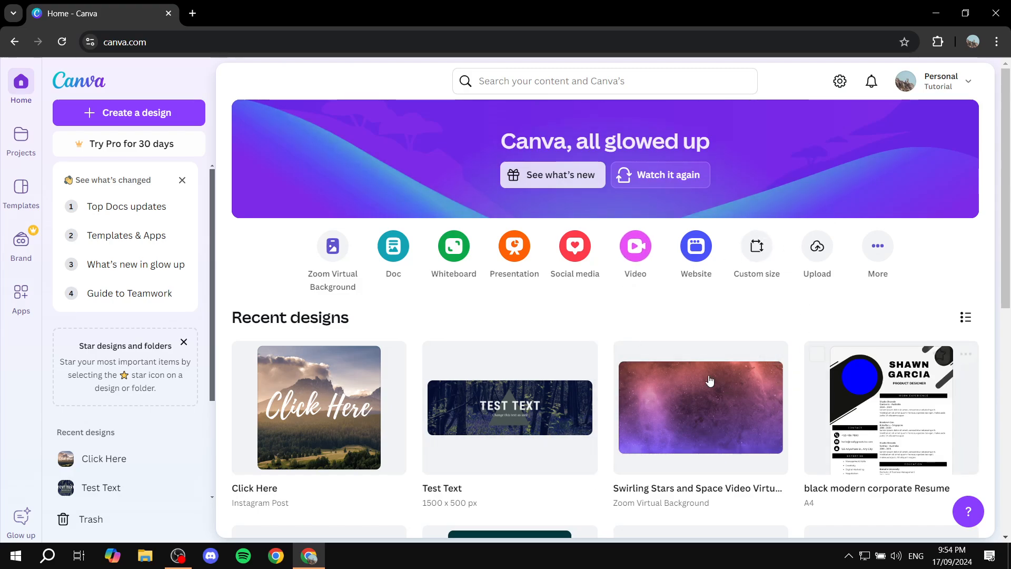
Step: Create a blank 1280 × 720 px Zoom Virtual Background design from the custom size options
{"action": "left_click", "coordinate": [768, 255]}
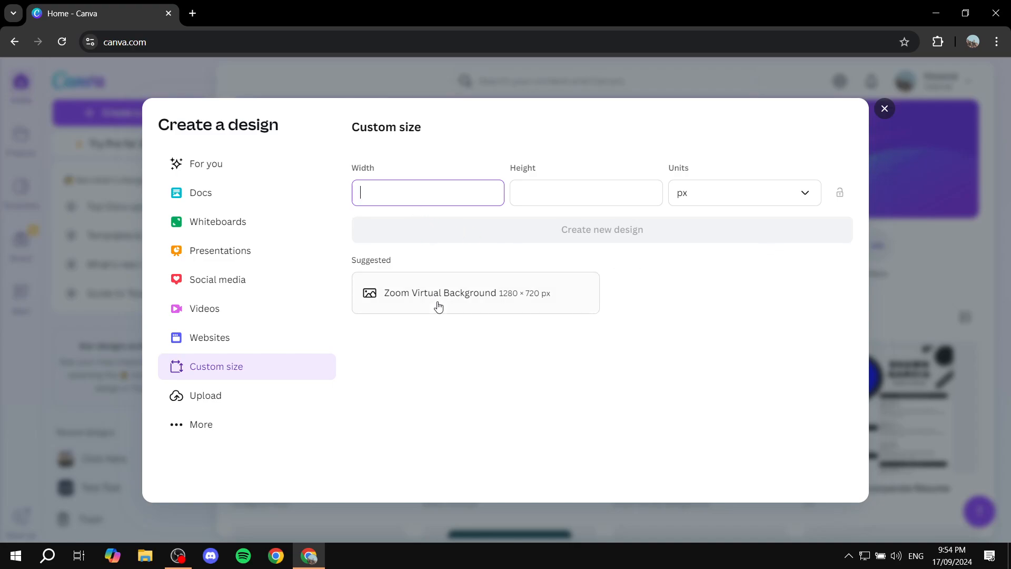
{"action": "left_click", "coordinate": [456, 302]}
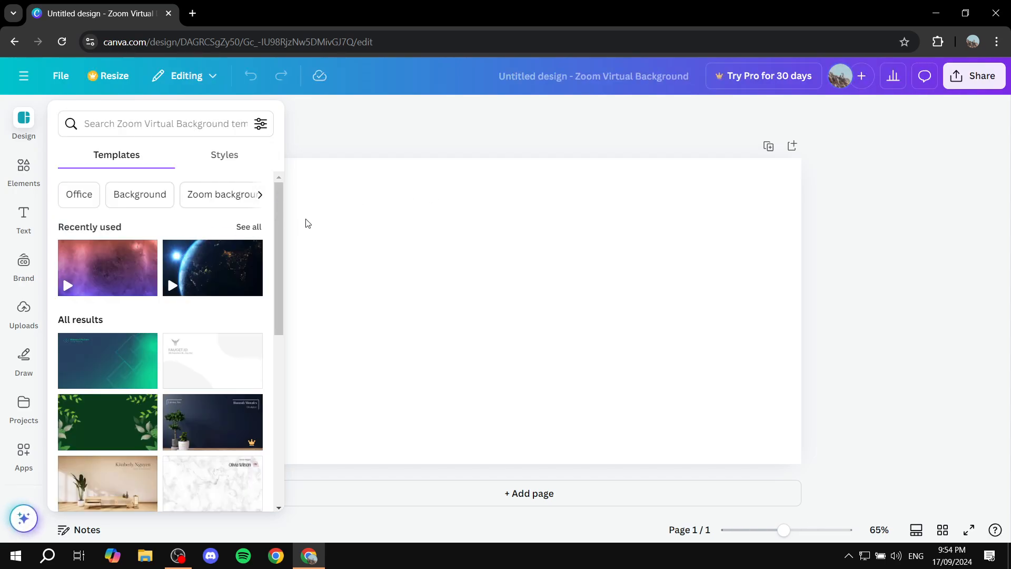
{"action": "left_click", "coordinate": [559, 298]}
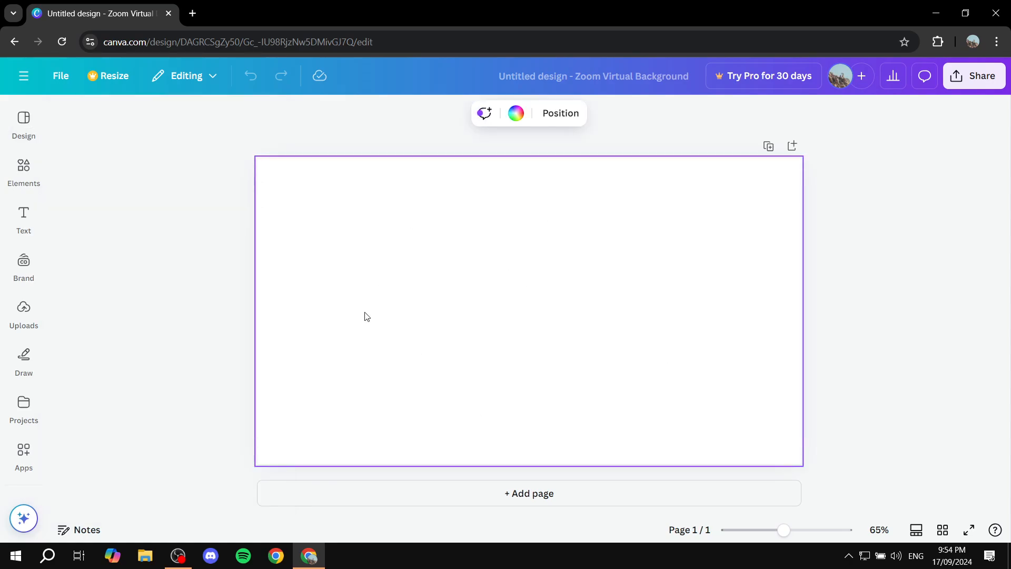
Step: Search the Canva apps for "pexels" and open the Pexels app in the design
{"action": "left_click", "coordinate": [24, 466]}
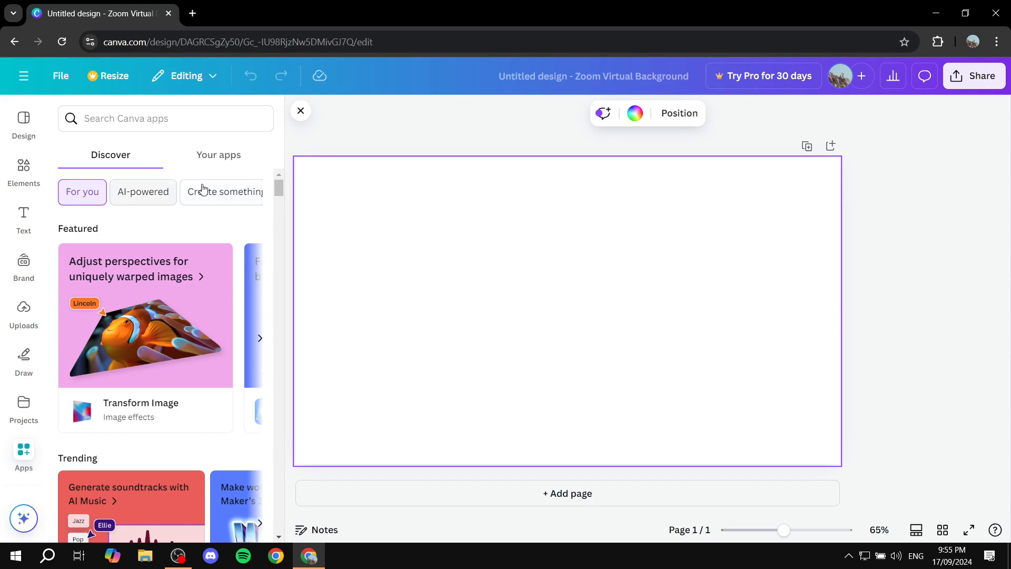
{"action": "scroll", "coordinate": [194, 255], "scroll_direction": "down", "scroll_amount": 10}
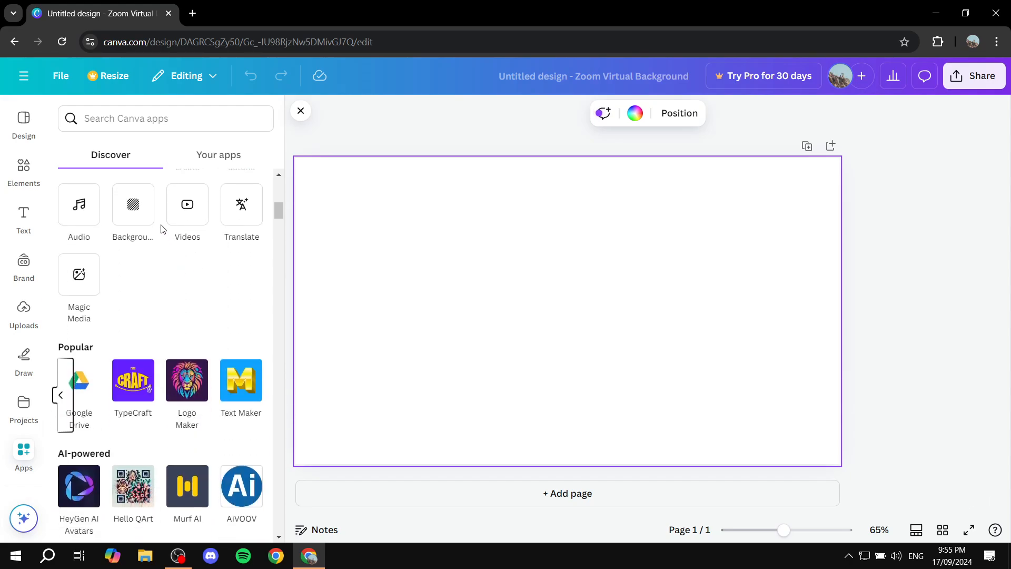
{"action": "scroll", "coordinate": [166, 221], "scroll_direction": "down", "scroll_amount": 5}
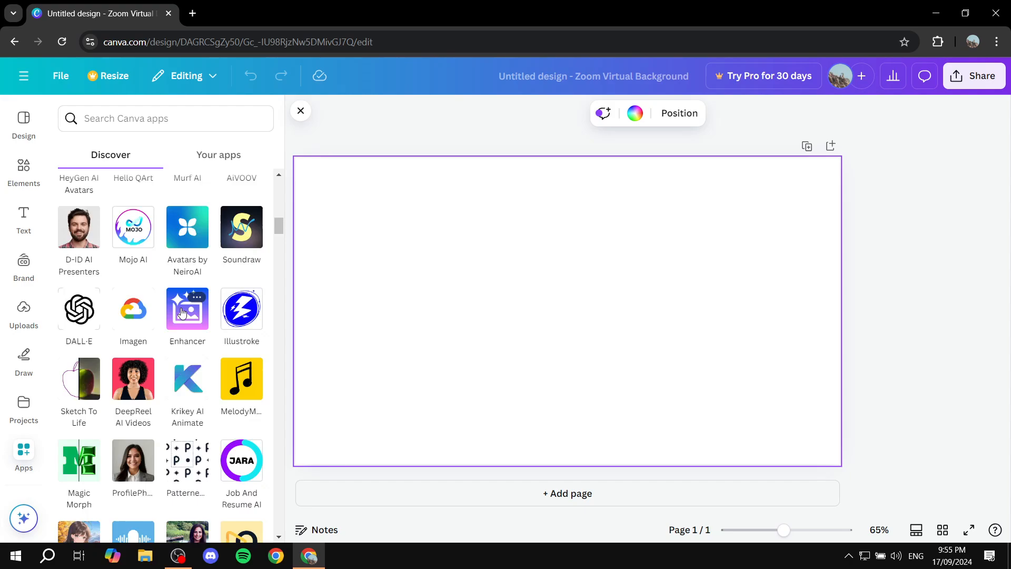
{"action": "scroll", "coordinate": [182, 312], "scroll_direction": "down", "scroll_amount": 2}
{"action": "scroll", "coordinate": [200, 278], "scroll_direction": "up", "scroll_amount": 6}
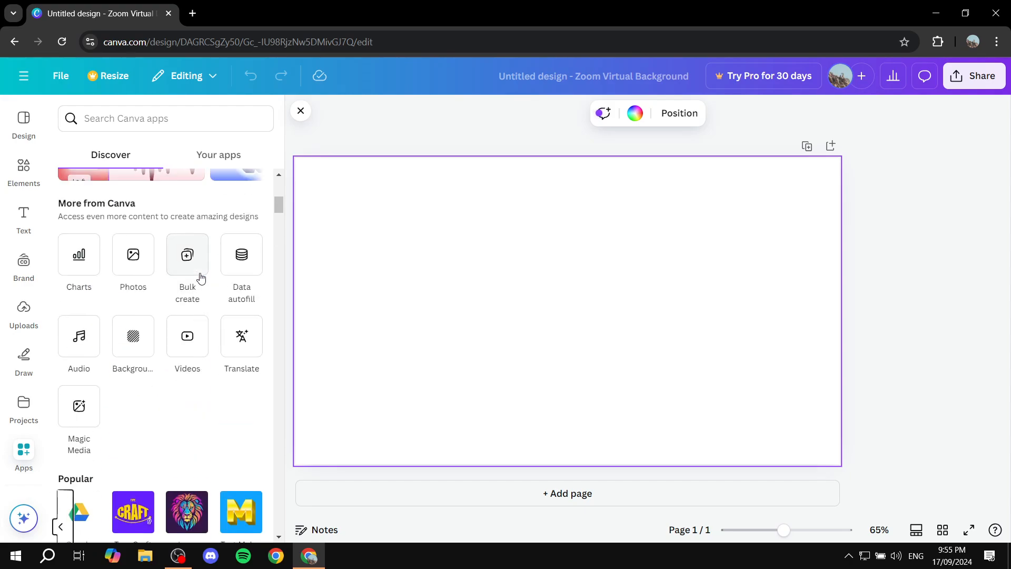
{"action": "scroll", "coordinate": [200, 278], "scroll_direction": "up", "scroll_amount": 10}
{"action": "left_click", "coordinate": [166, 118]}
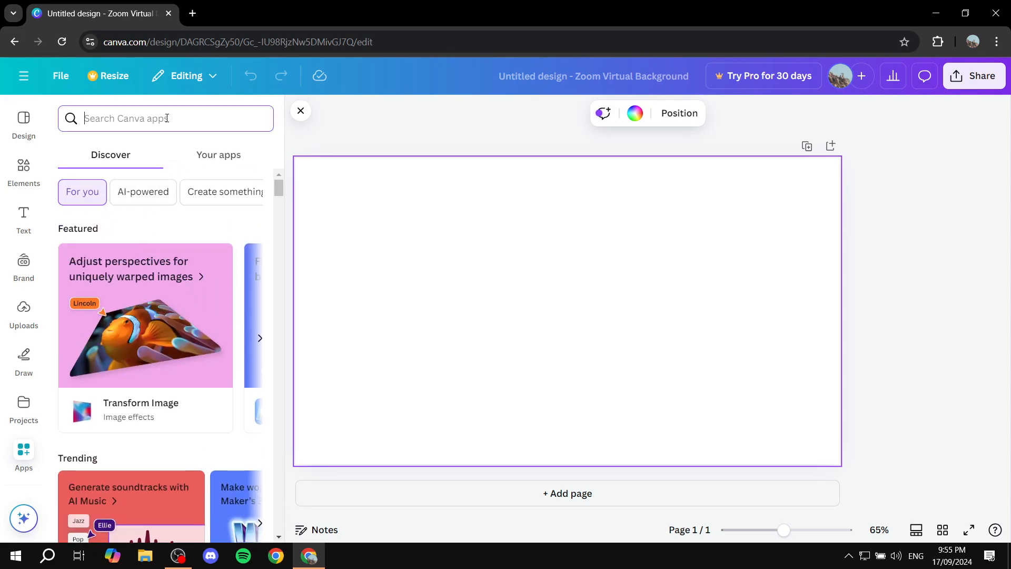
{"action": "type", "text": "pexels"}
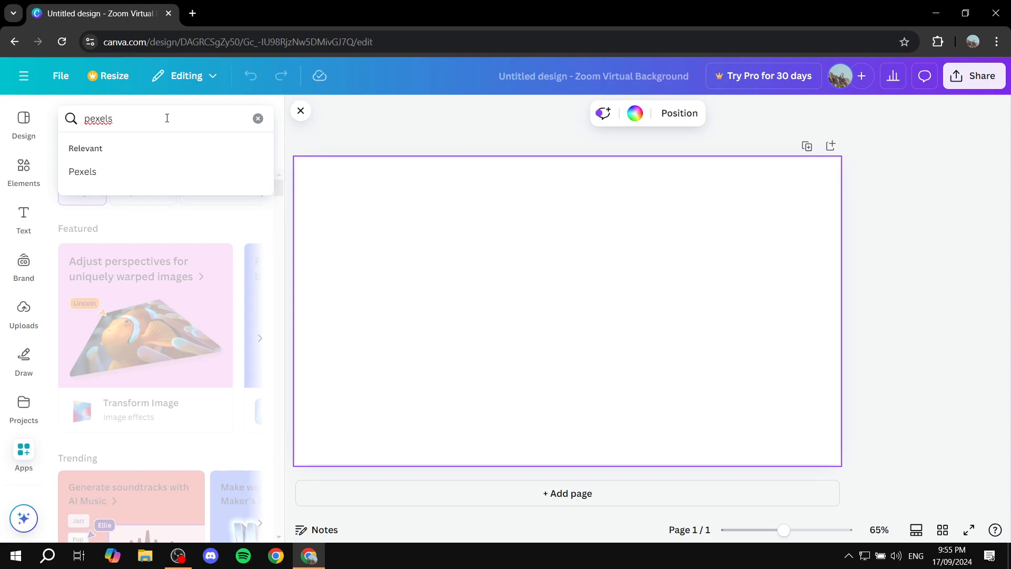
{"action": "key", "text": "Return"}
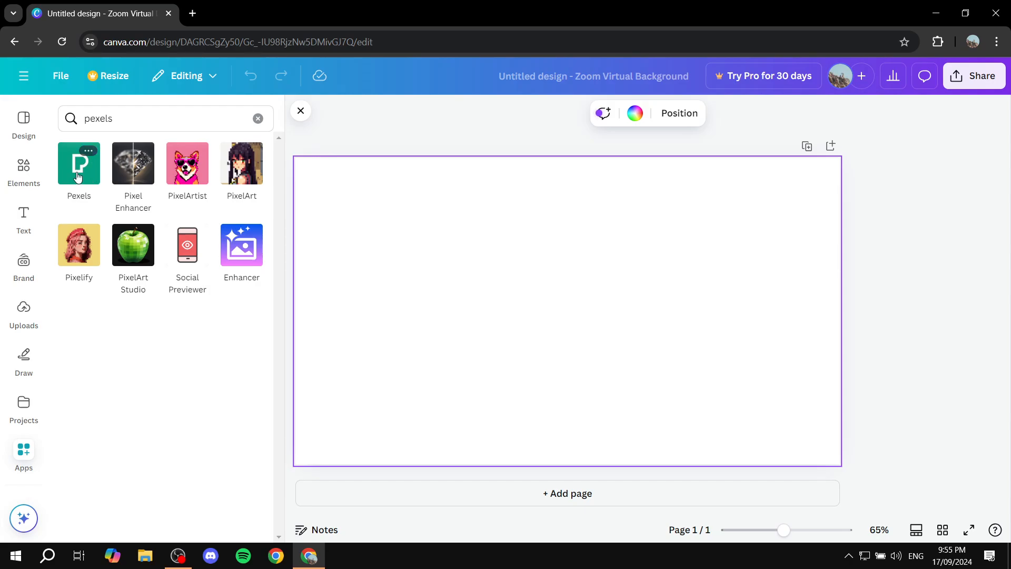
{"action": "left_click", "coordinate": [78, 177]}
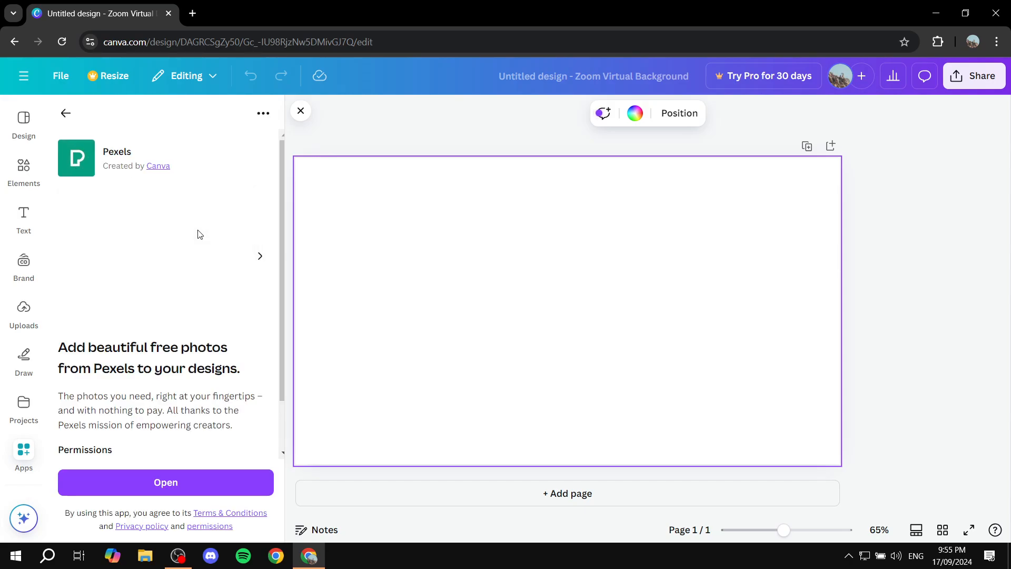
{"action": "left_click", "coordinate": [198, 483]}
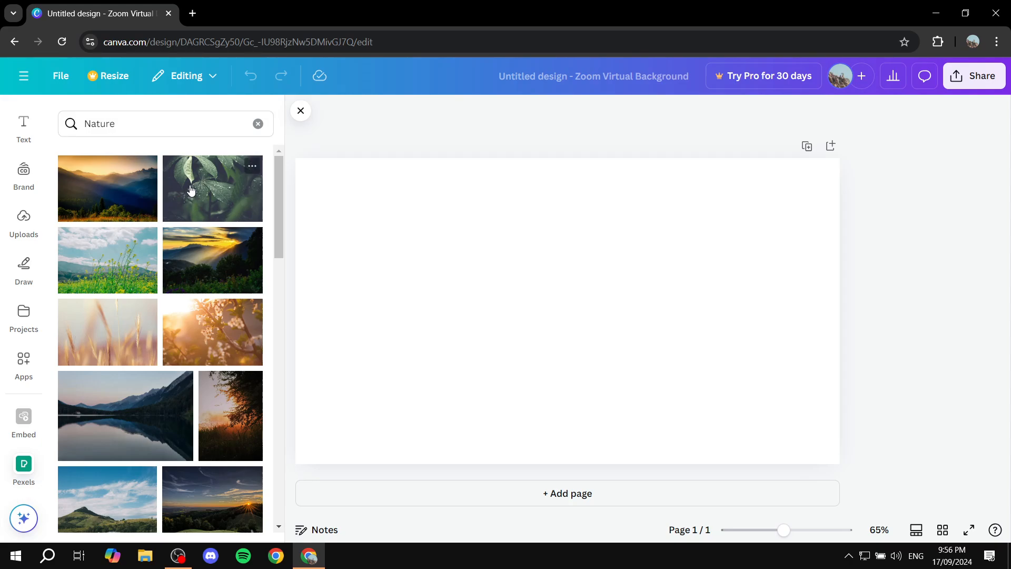
Step: Look through the Nature photos in Pexels for a suitable background image
{"action": "scroll", "coordinate": [202, 270], "scroll_direction": "down", "scroll_amount": 5}
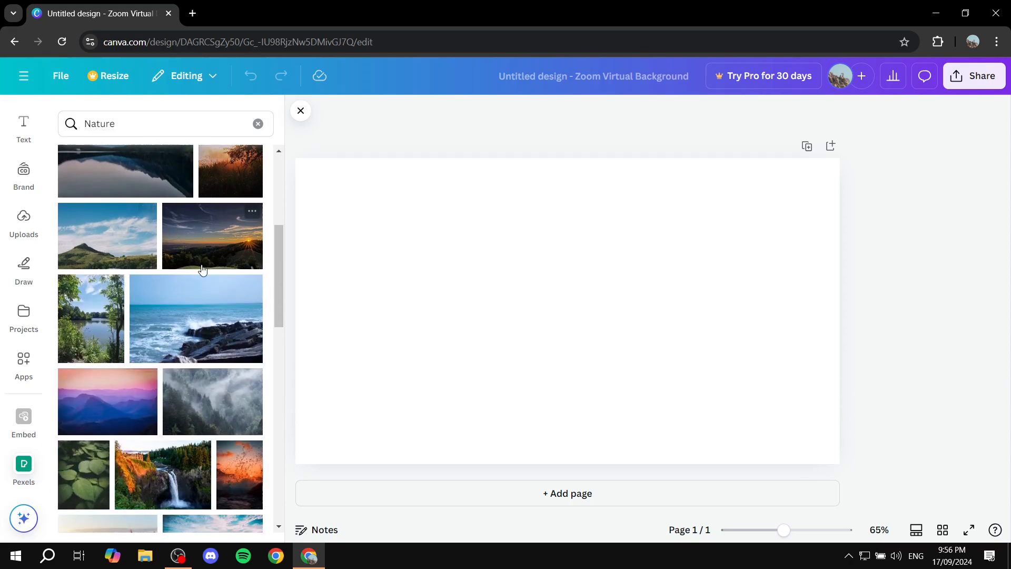
{"action": "scroll", "coordinate": [197, 277], "scroll_direction": "down", "scroll_amount": 5}
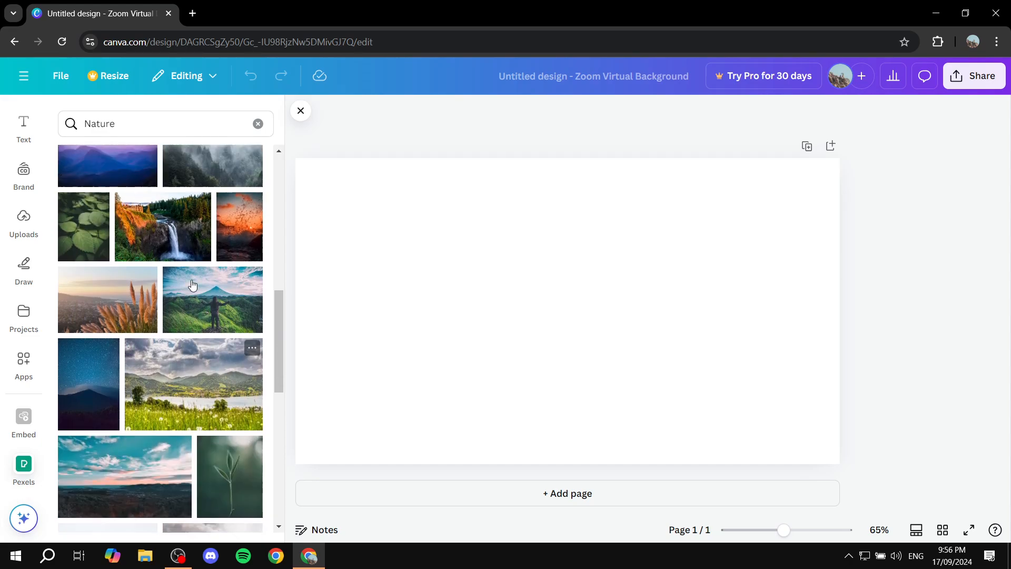
{"action": "scroll", "coordinate": [193, 284], "scroll_direction": "up", "scroll_amount": 10}
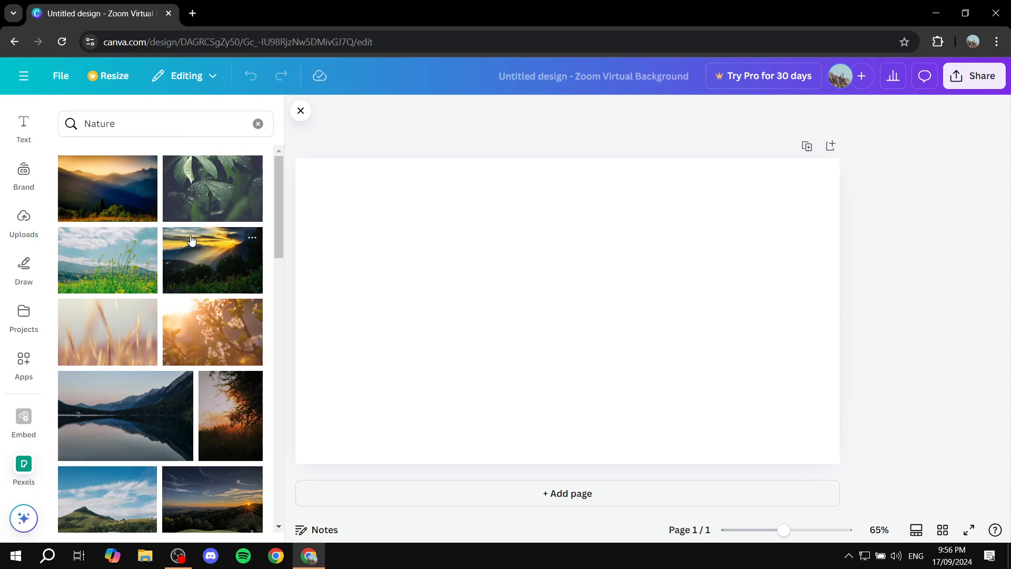
{"action": "scroll", "coordinate": [191, 240], "scroll_direction": "down", "scroll_amount": 5}
{"action": "scroll", "coordinate": [192, 213], "scroll_direction": "down", "scroll_amount": 4}
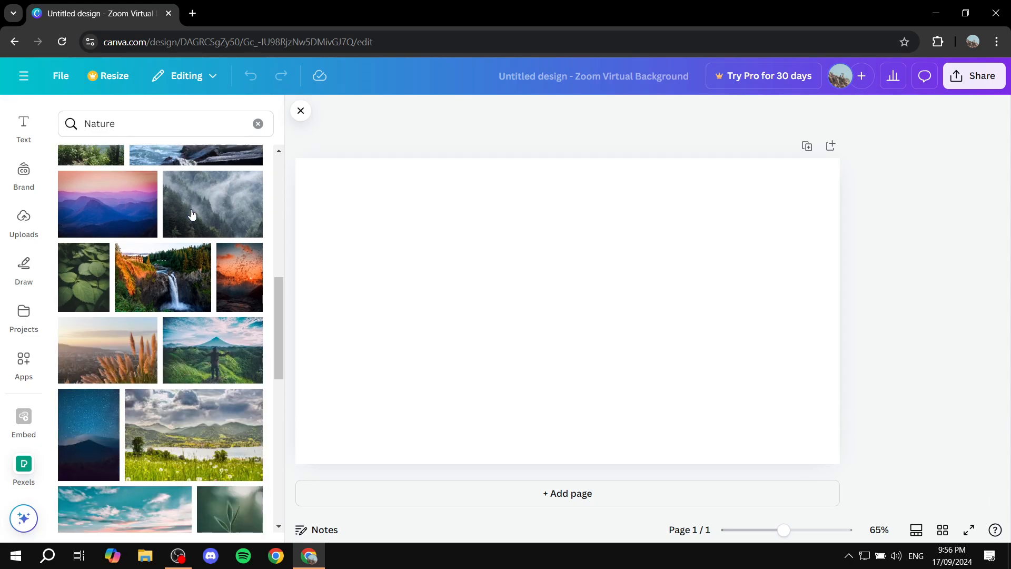
{"action": "scroll", "coordinate": [193, 211], "scroll_direction": "down", "scroll_amount": 4}
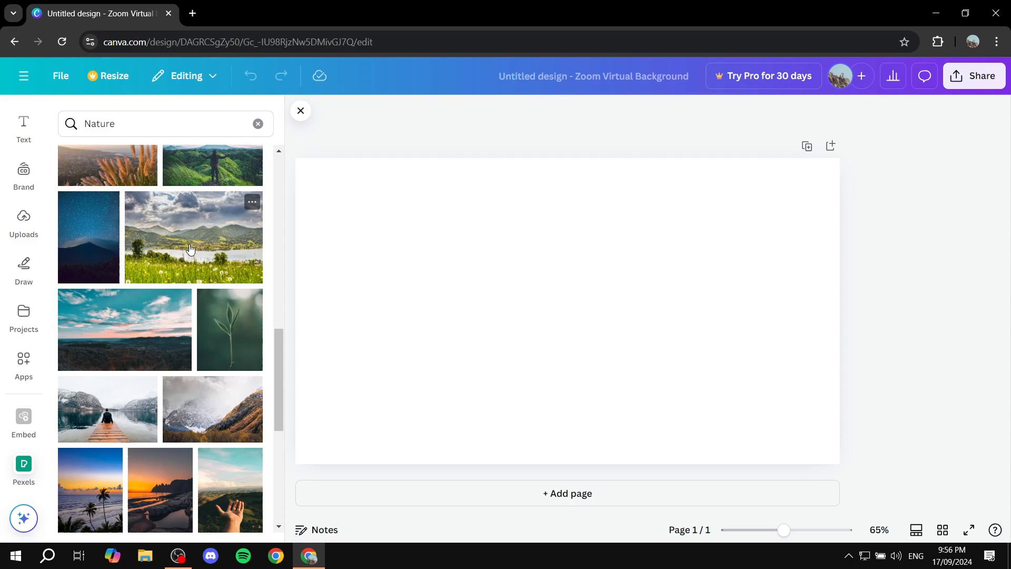
{"action": "scroll", "coordinate": [190, 250], "scroll_direction": "down", "scroll_amount": 6}
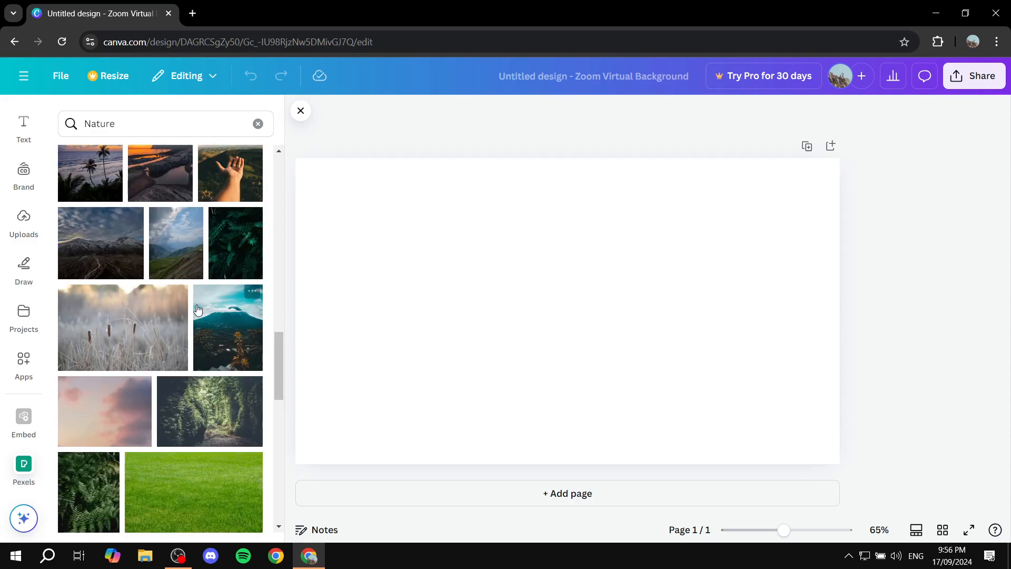
{"action": "scroll", "coordinate": [193, 327], "scroll_direction": "up", "scroll_amount": 10}
{"action": "scroll", "coordinate": [191, 327], "scroll_direction": "up", "scroll_amount": 6}
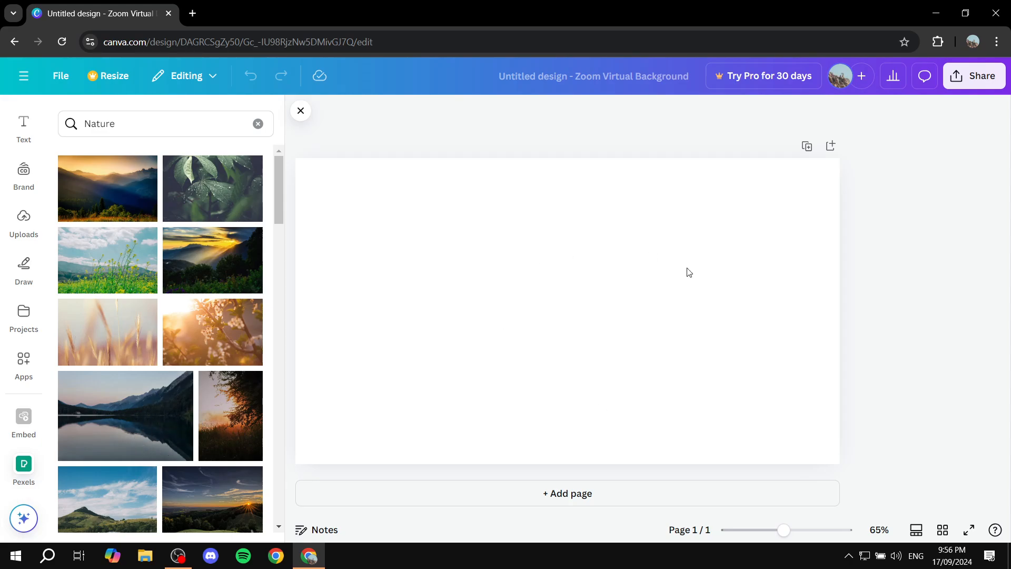
Step: Add the photo of the mountain lake at dusk to the page and set it as the background
{"action": "left_click", "coordinate": [142, 426]}
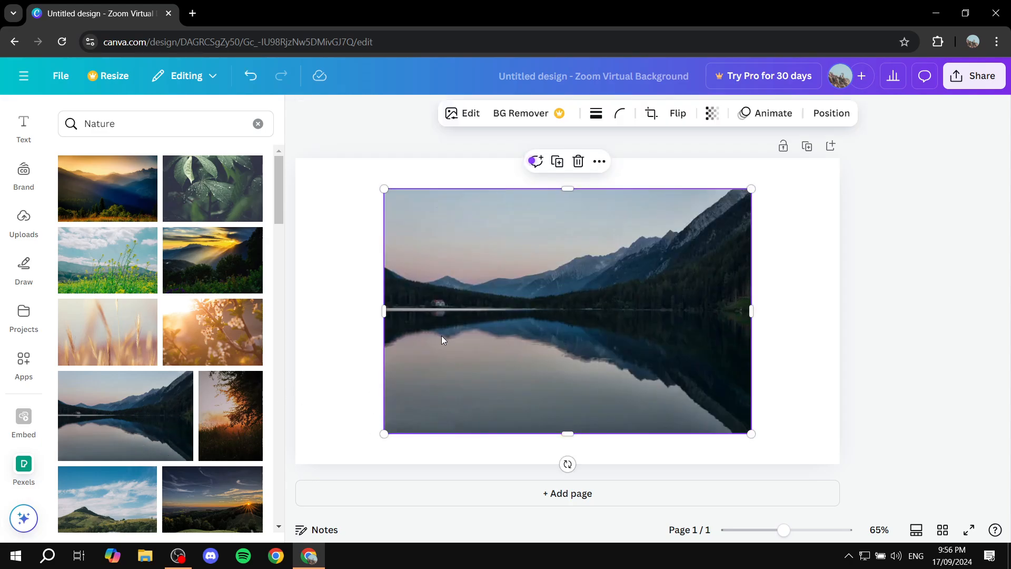
{"action": "left_click", "coordinate": [340, 327]}
{"action": "left_click", "coordinate": [514, 292]}
{"action": "right_click", "coordinate": [523, 221]}
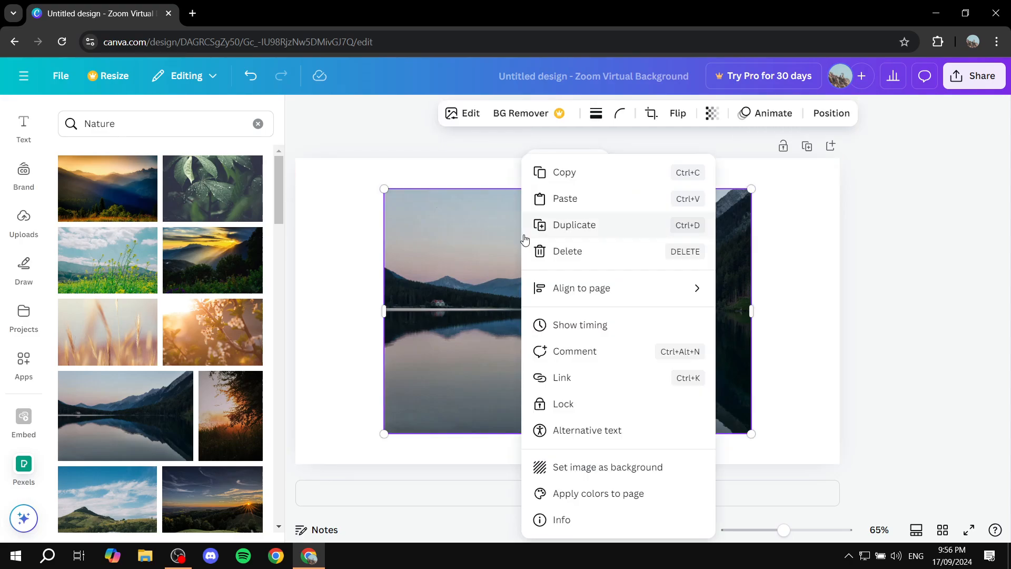
{"action": "left_click", "coordinate": [629, 474]}
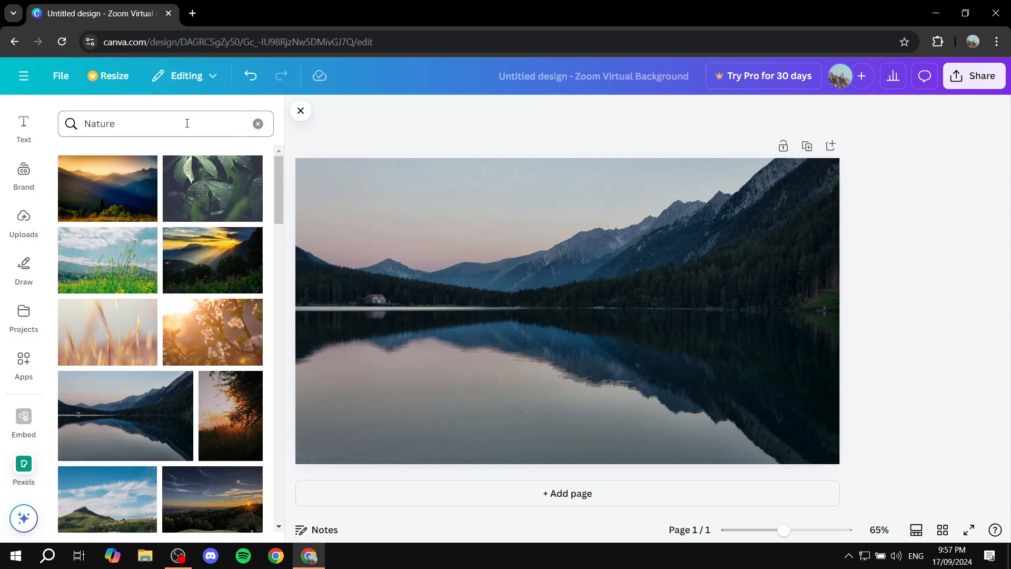
Step: Replace the Pexels search term with "Reptiles" and run the search
{"action": "left_click", "coordinate": [258, 124]}
{"action": "type", "text": "R"}
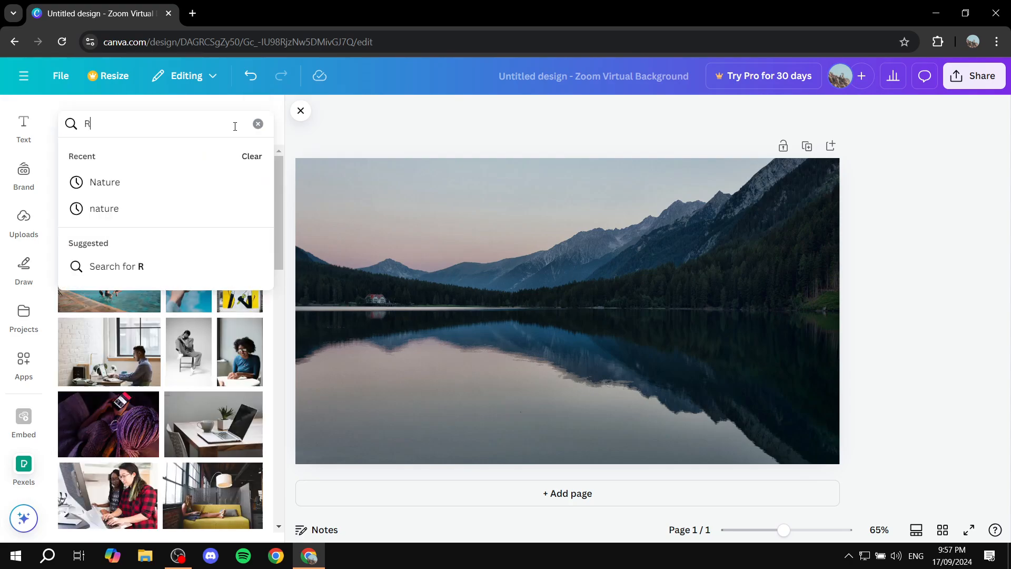
{"action": "type", "text": "eptilres"}
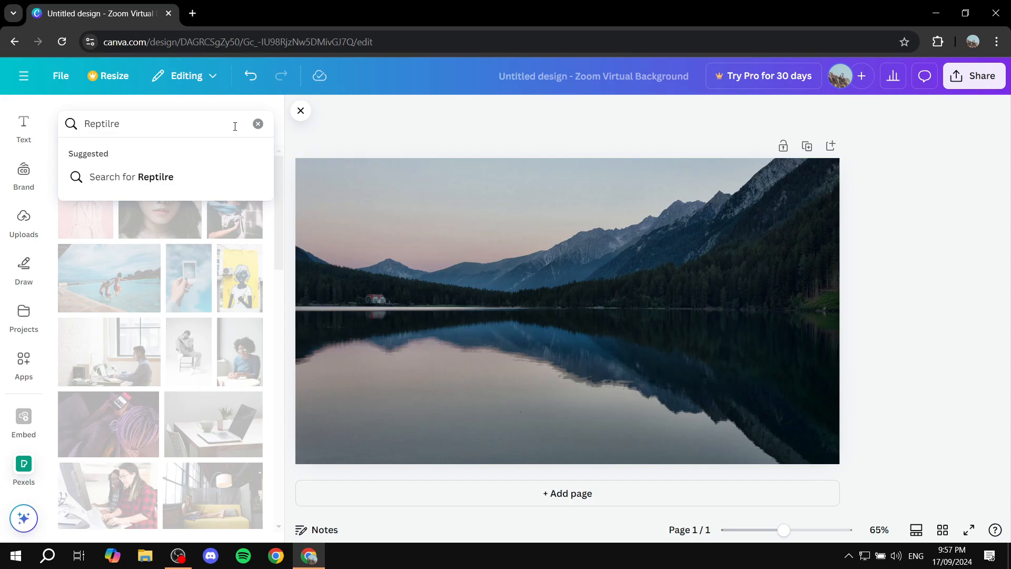
{"action": "key", "text": "BackSpace"}
{"action": "key", "text": "BackSpace"}
{"action": "type", "text": "es"}
{"action": "key", "text": "Return"}
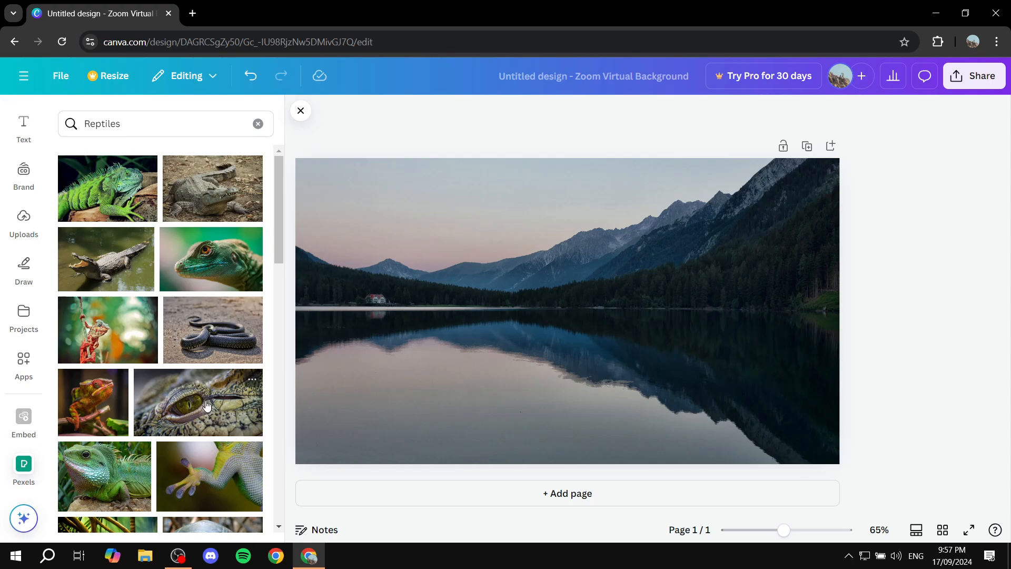
Step: Add the photo of the crocodile on dry leaves and align it with the page's upper-left corner
{"action": "scroll", "coordinate": [190, 321], "scroll_direction": "down", "scroll_amount": 1}
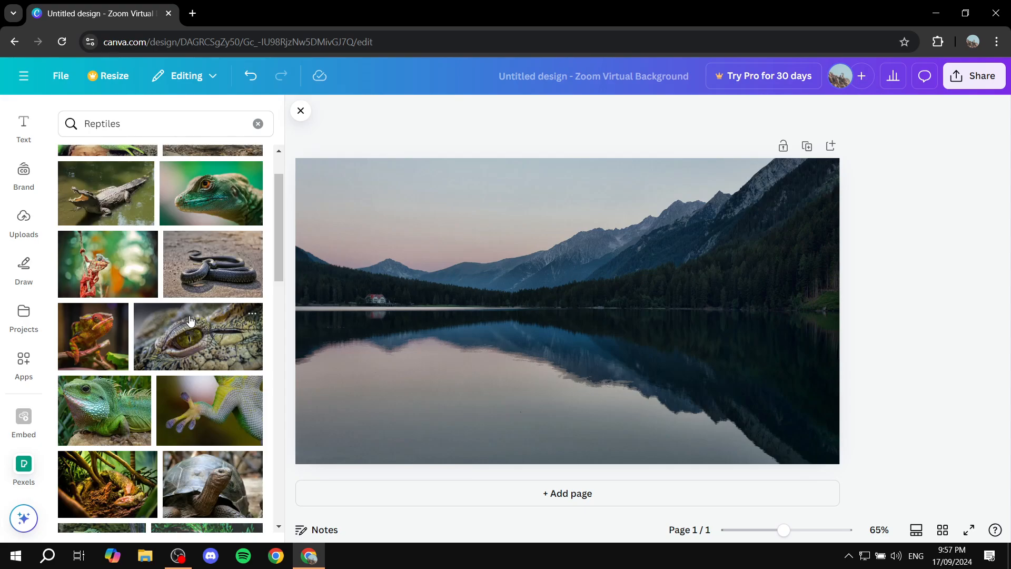
{"action": "scroll", "coordinate": [190, 321], "scroll_direction": "up", "scroll_amount": 1}
{"action": "left_click", "coordinate": [224, 197]}
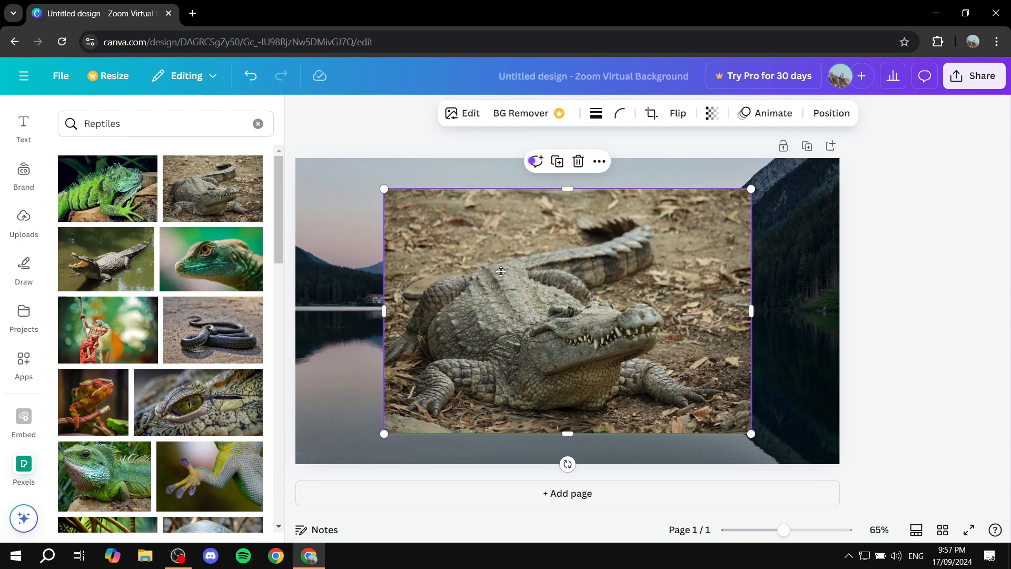
{"action": "left_click_drag", "start_coordinate": [501, 272], "coordinate": [426, 257]}
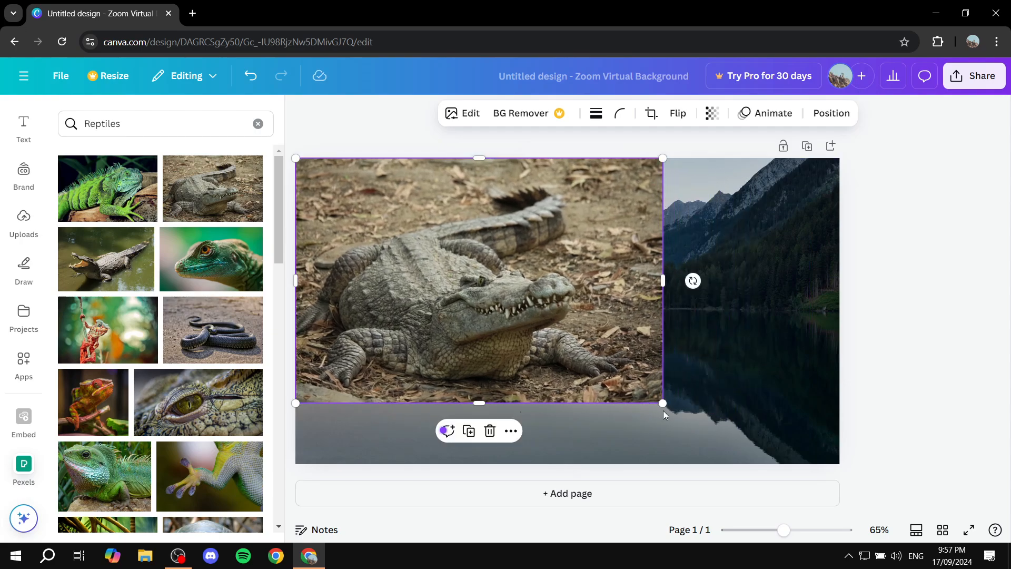
Step: Enlarge the crocodile photo to the full page height and crop it from the right to a narrow strip along the page's left edge
{"action": "left_click_drag", "start_coordinate": [666, 404], "coordinate": [756, 464]}
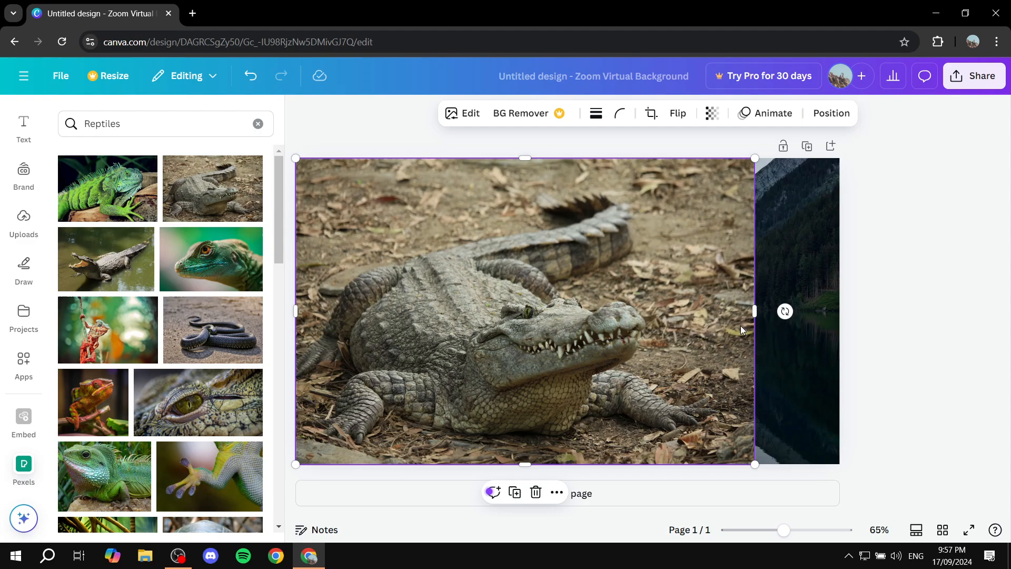
{"action": "left_click_drag", "start_coordinate": [751, 311], "coordinate": [388, 316]}
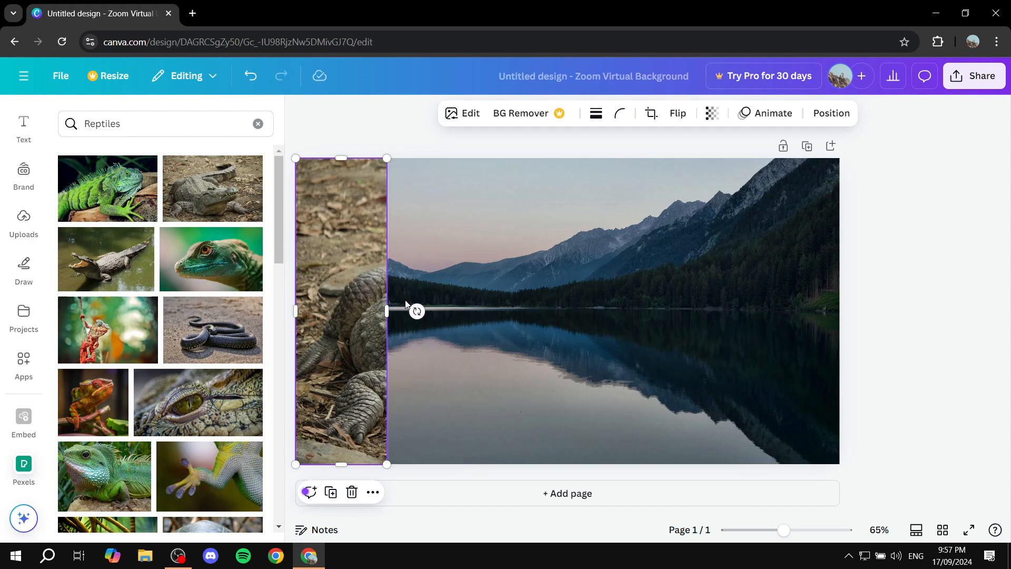
{"action": "left_click", "coordinate": [583, 264]}
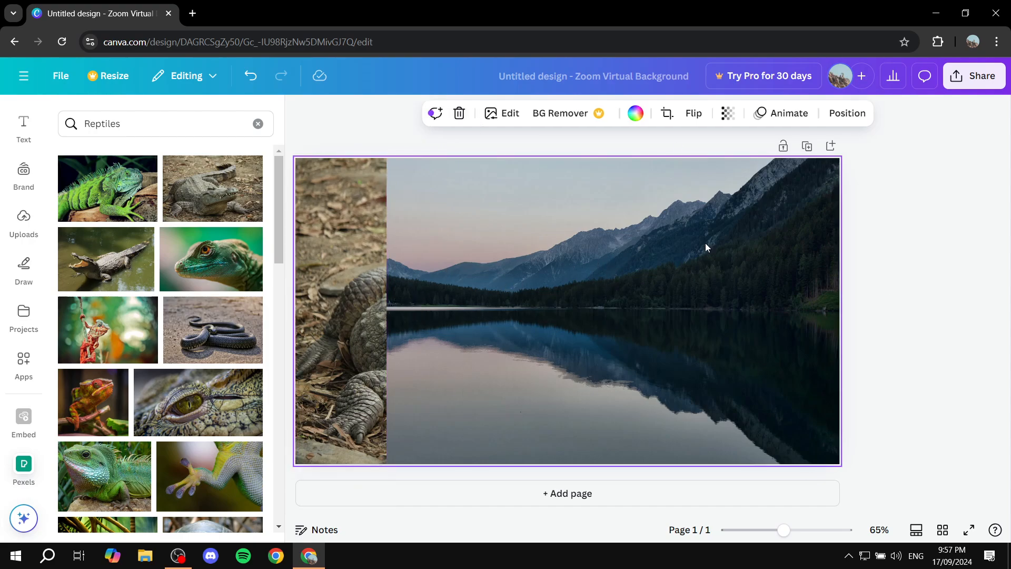